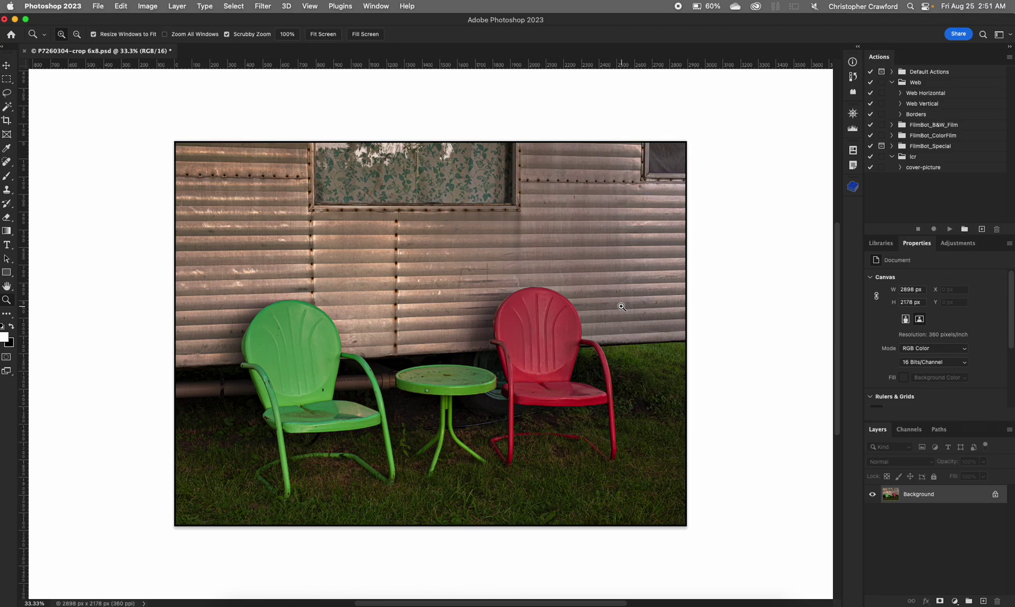
Cancel a Convert to Profile to Adobe RGB (1998), then open Print settings for the EPSON SC-P800
click(122, 6)
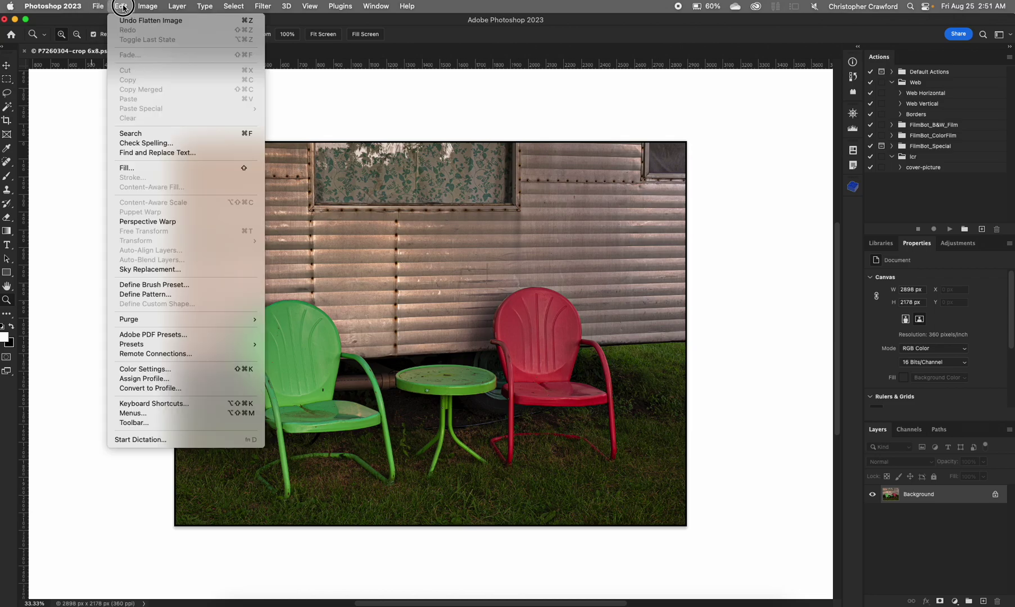
click(159, 388)
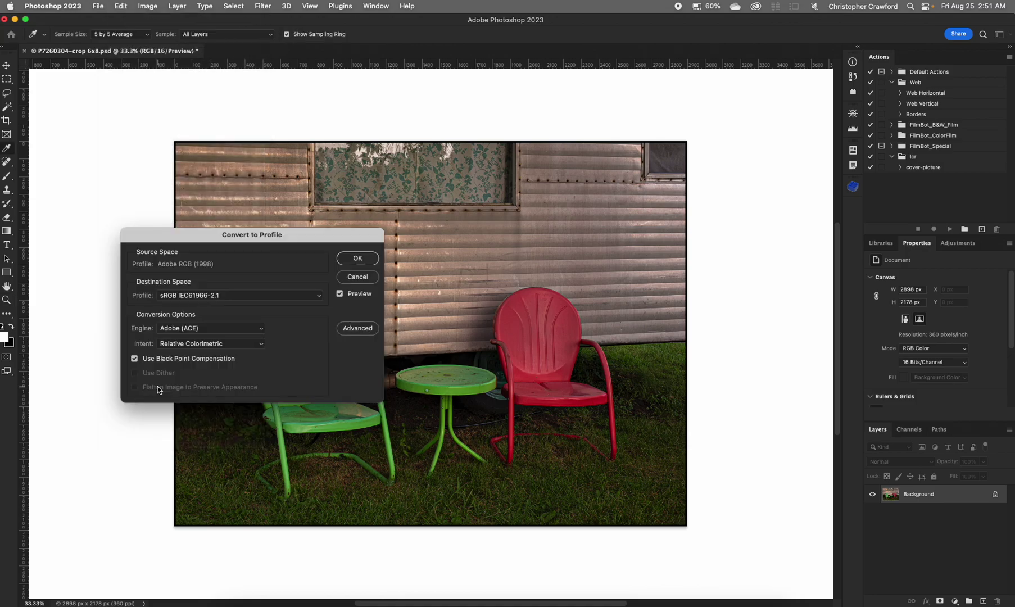
drag(219, 234, 383, 220)
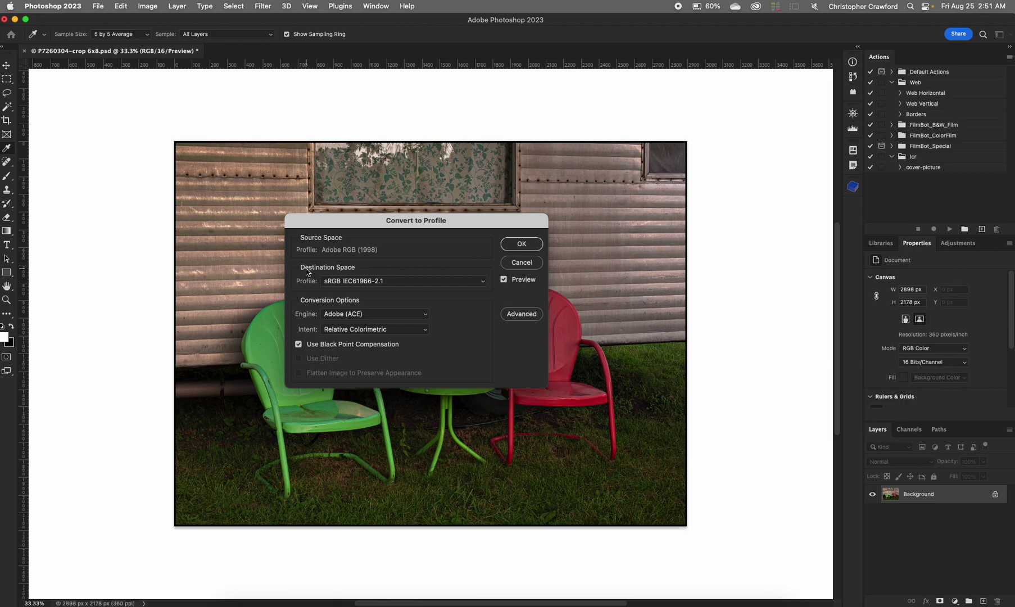
click(345, 280)
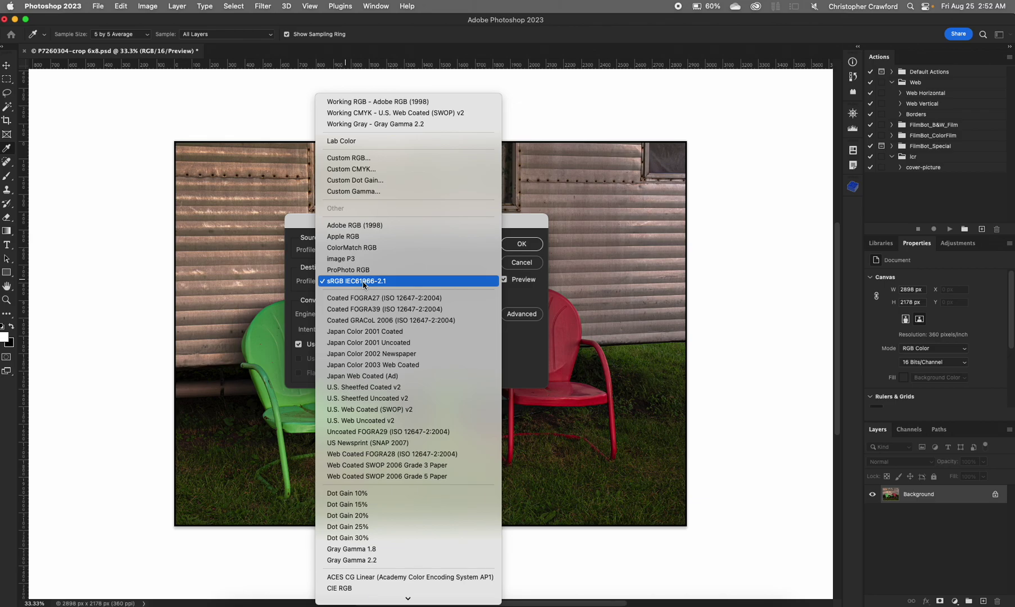
click(371, 225)
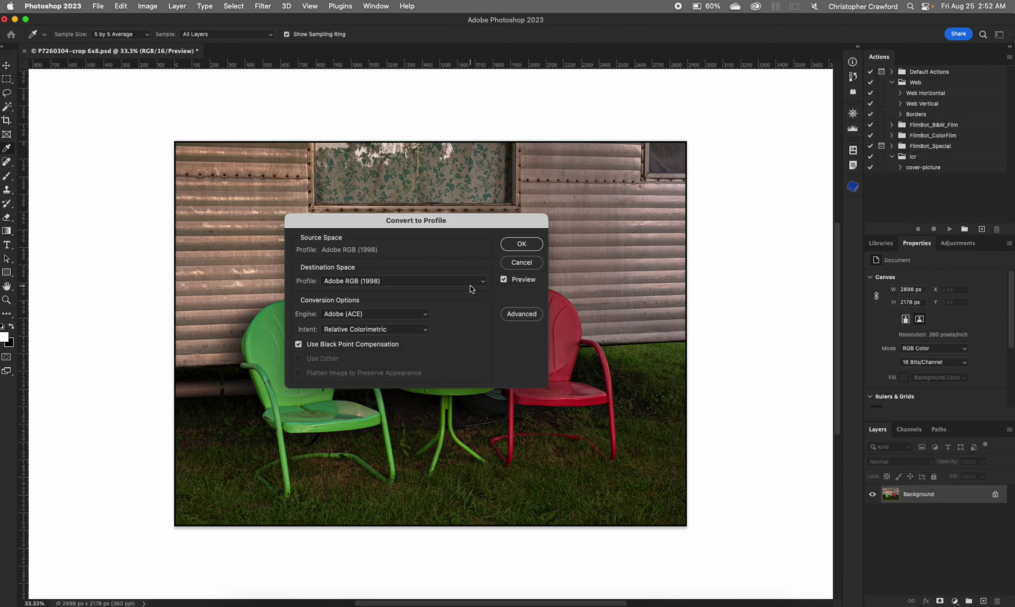
click(520, 263)
key(z)
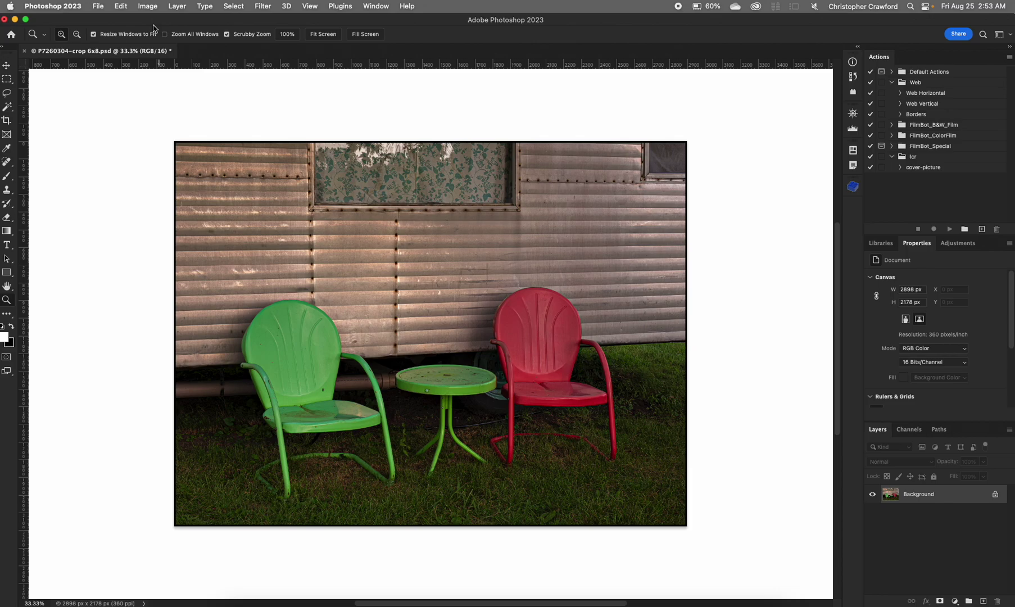
click(101, 7)
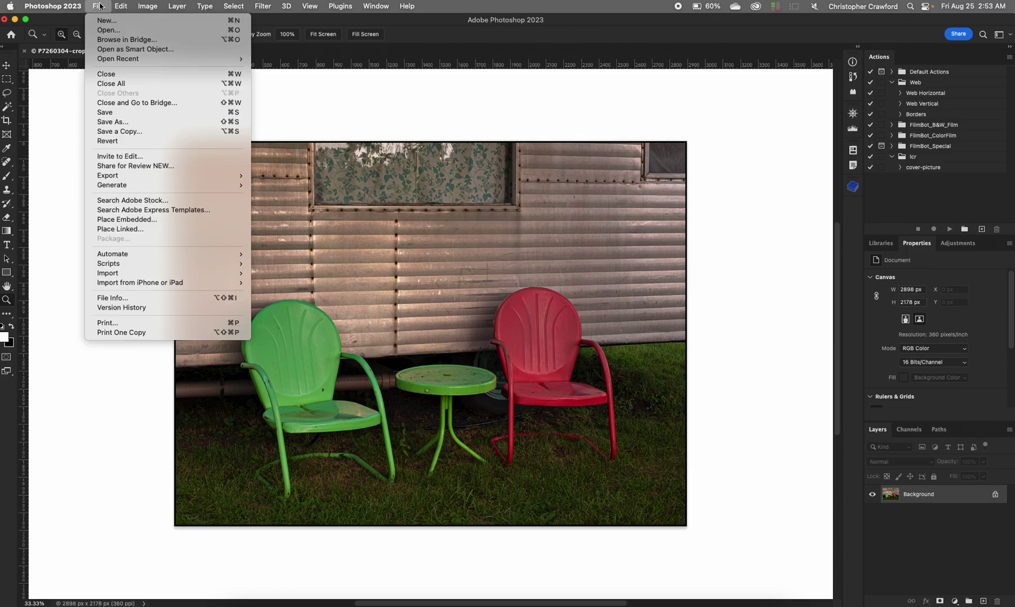
click(120, 322)
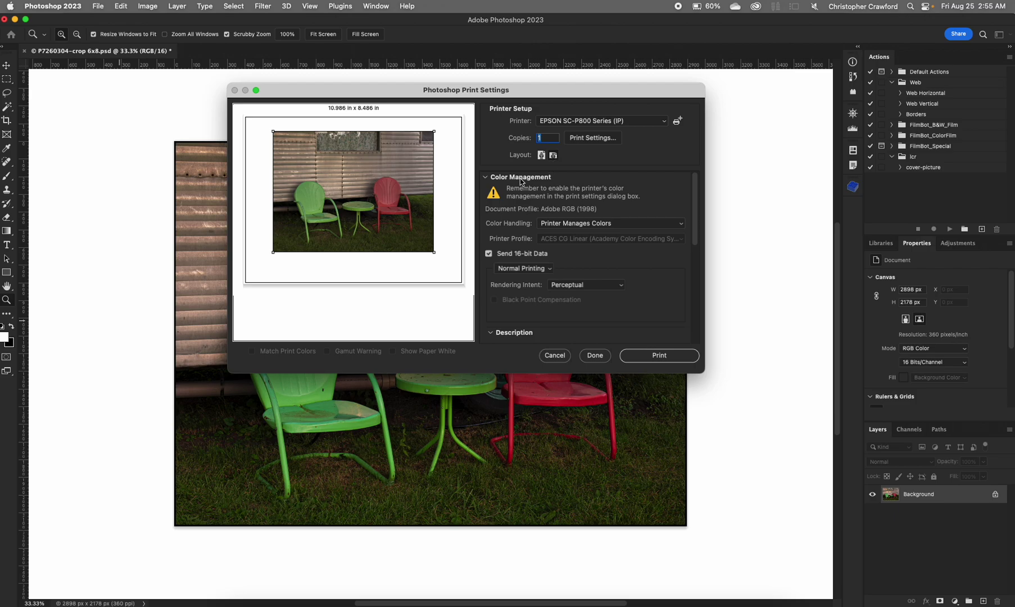
Toggle the print layout to portrait and back to landscape, then show the Color Handling choices
click(541, 155)
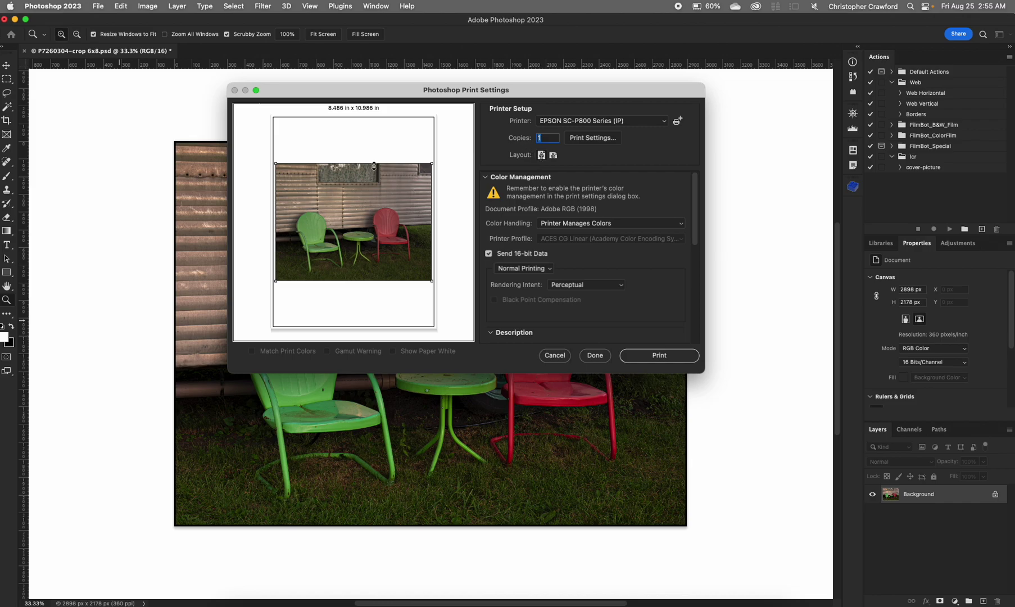
click(553, 155)
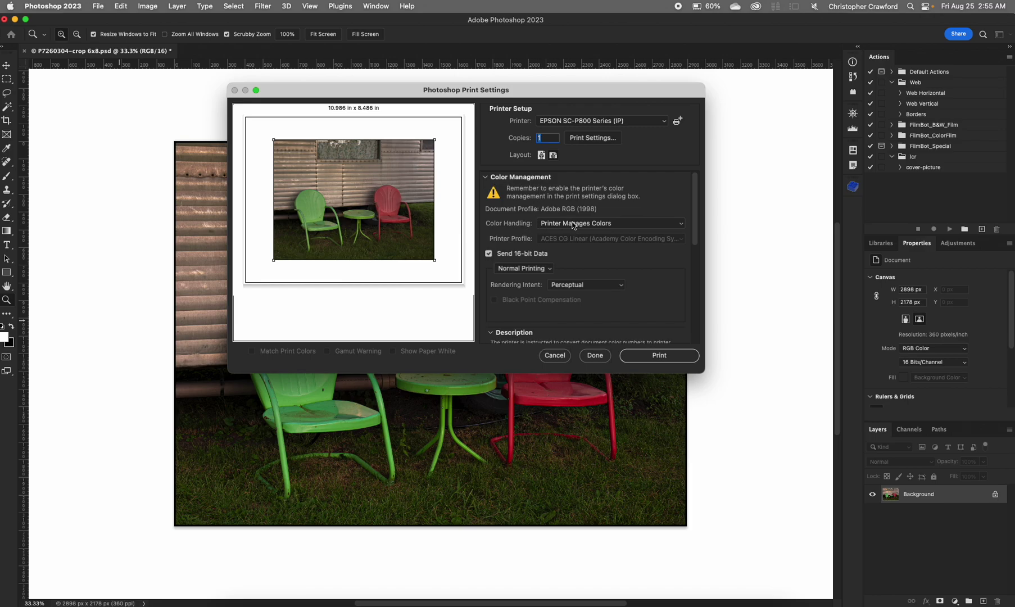
click(597, 223)
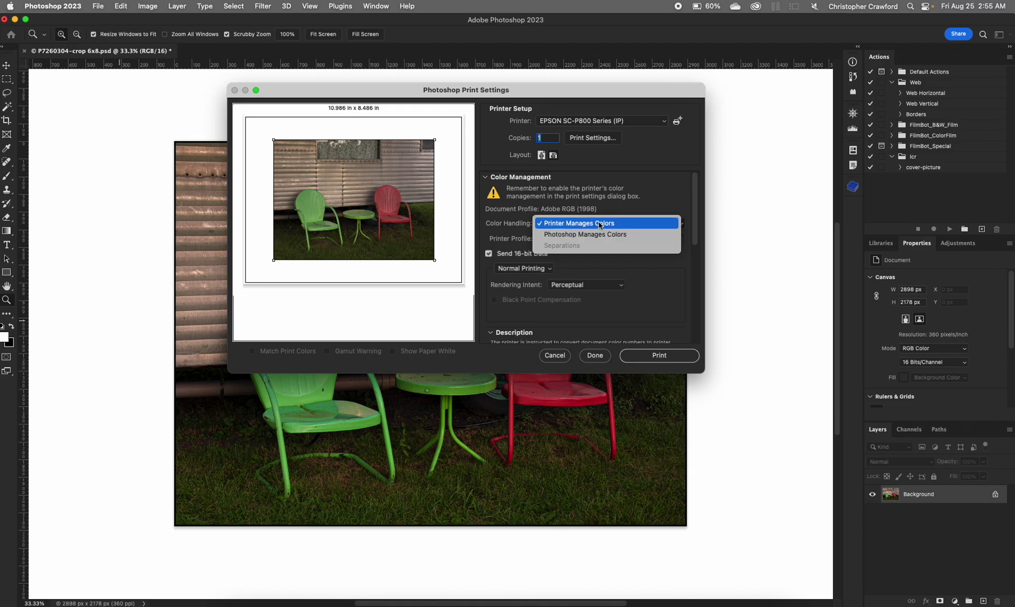
Keep Printer Manages Colors as the print colour handling
click(600, 224)
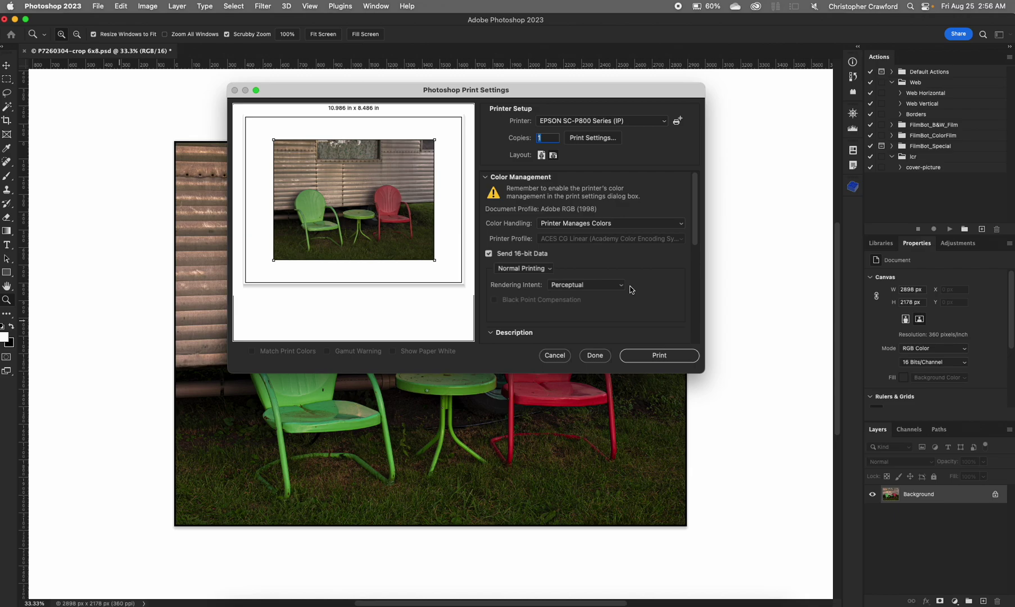
mouse_move(599, 287)
mouse_move(539, 300)
scroll(499, 306, down, 5)
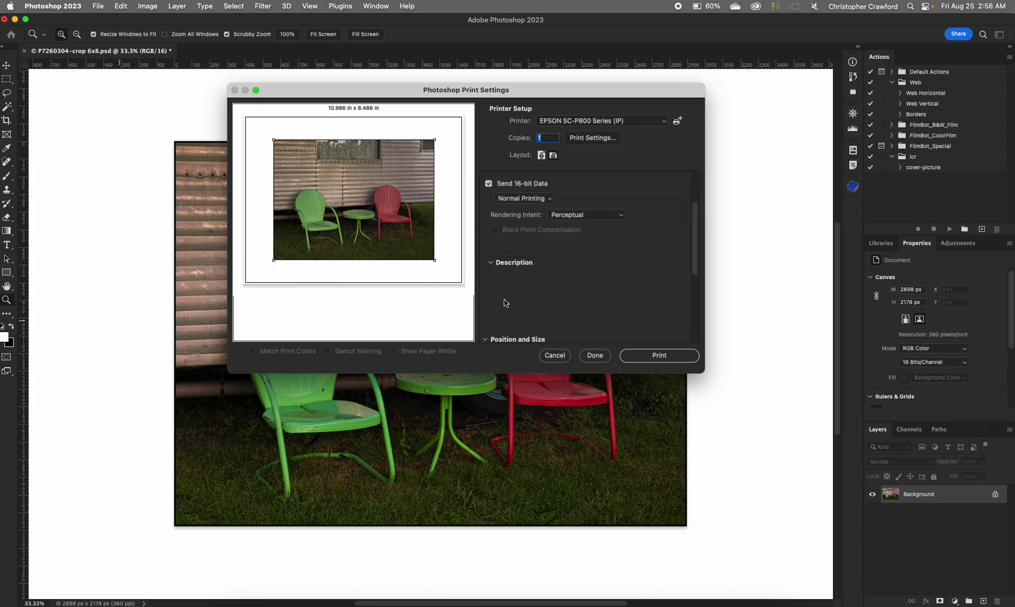
scroll(504, 301, down, 1)
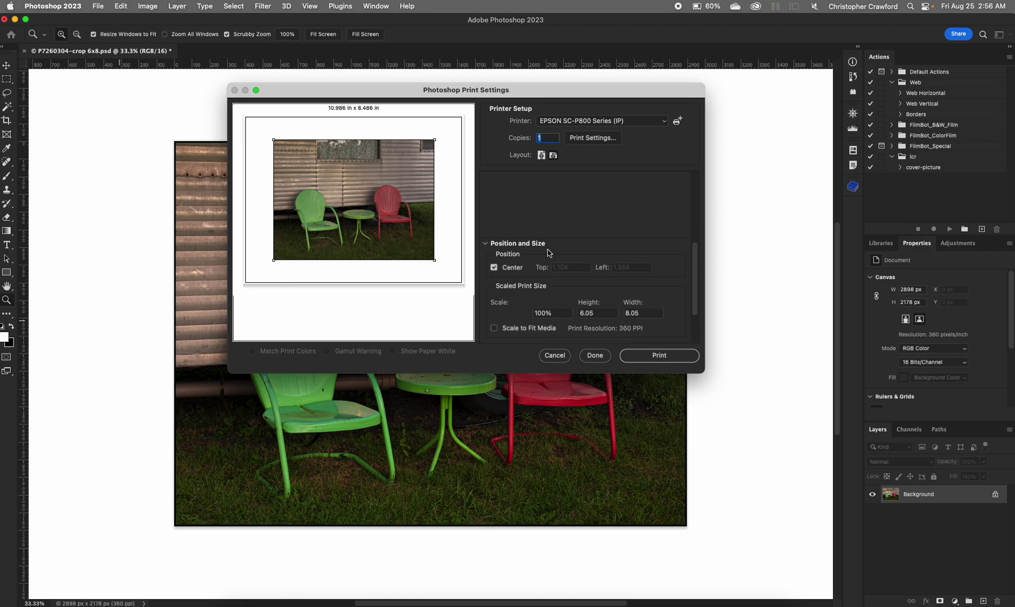
scroll(549, 253, down, 1)
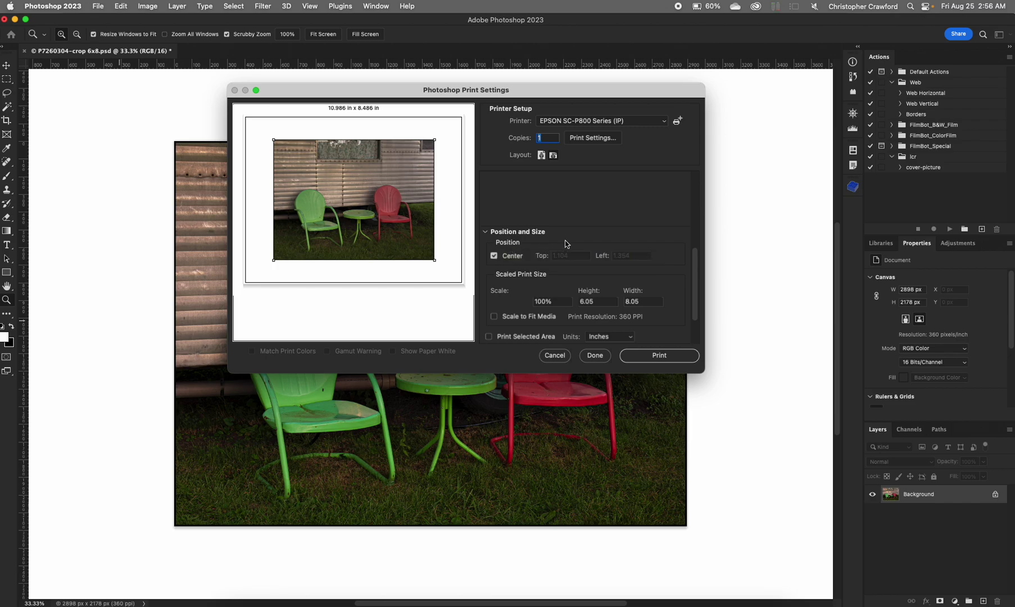
scroll(569, 240, up, 2)
scroll(568, 239, up, 8)
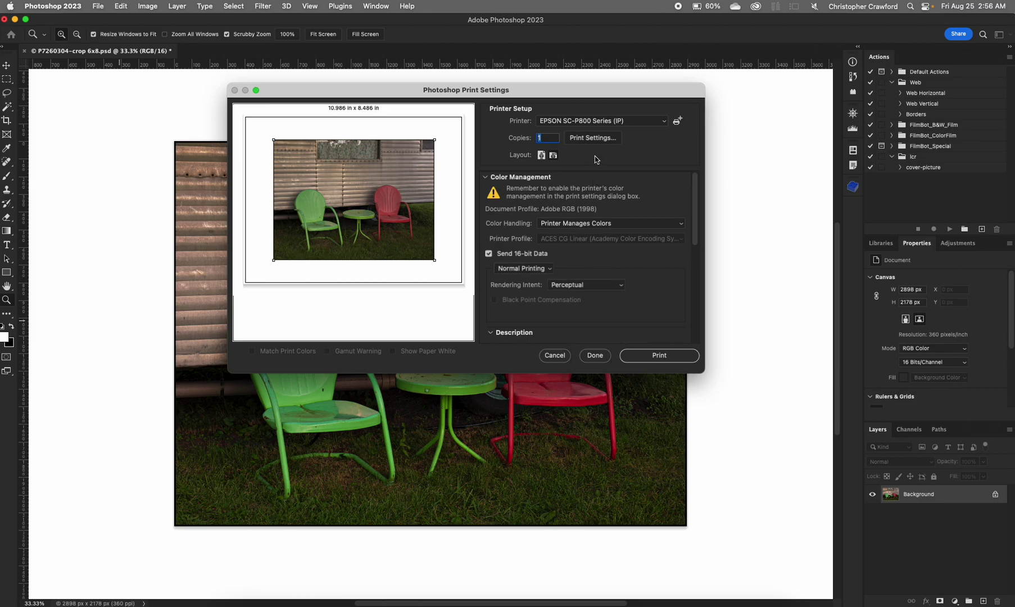
Open the macOS Print dialog for the EPSON SC-P800 Series via Print Settings…
click(586, 140)
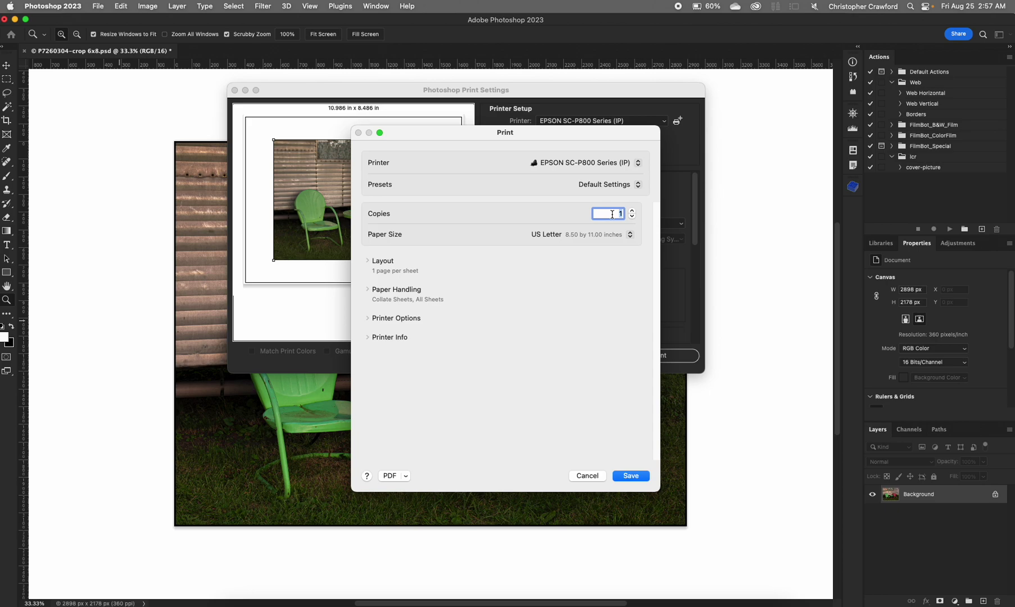
Choose US Letter (8.50 by 11.00 inches) as the paper size
click(582, 237)
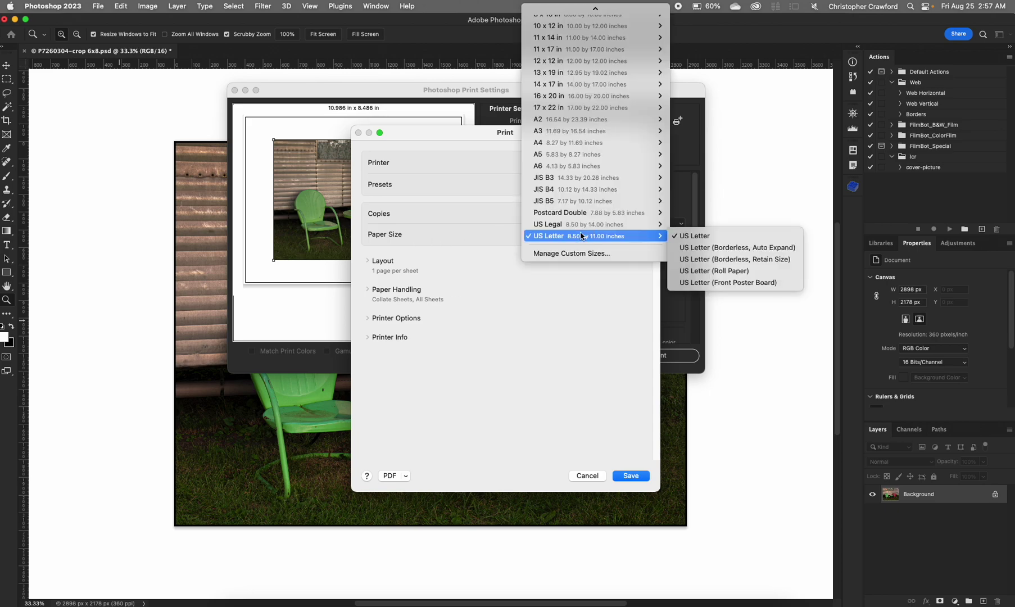
click(698, 236)
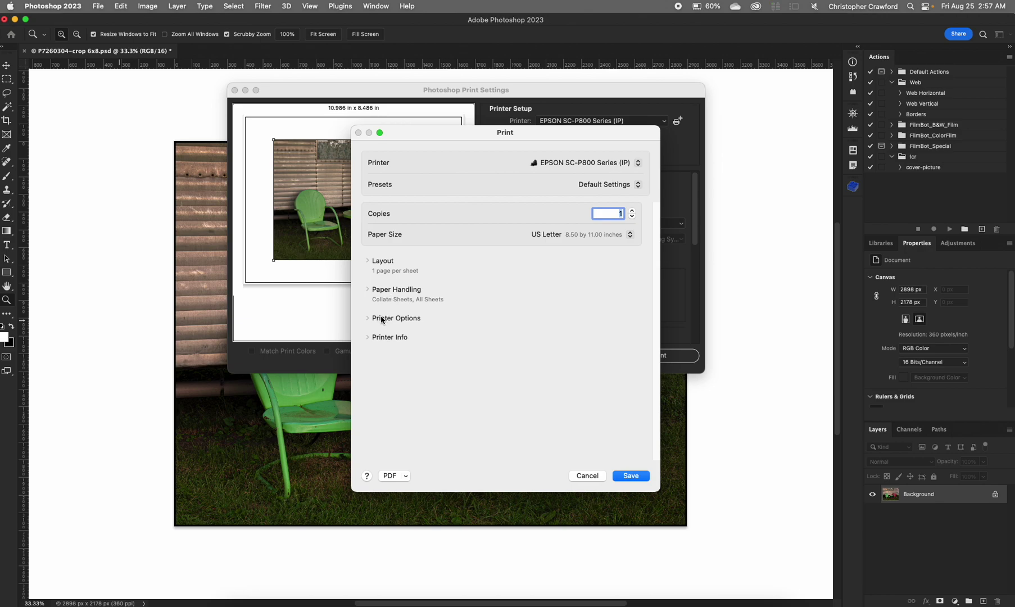
Expand Printer Options and keep EPSON Color Controls for colour matching
click(382, 319)
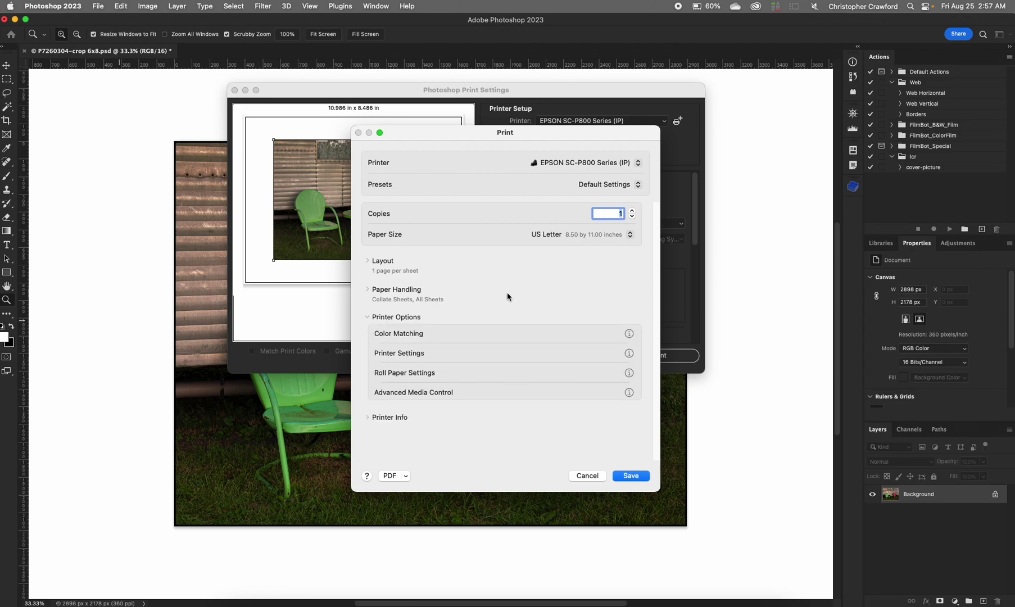
click(402, 335)
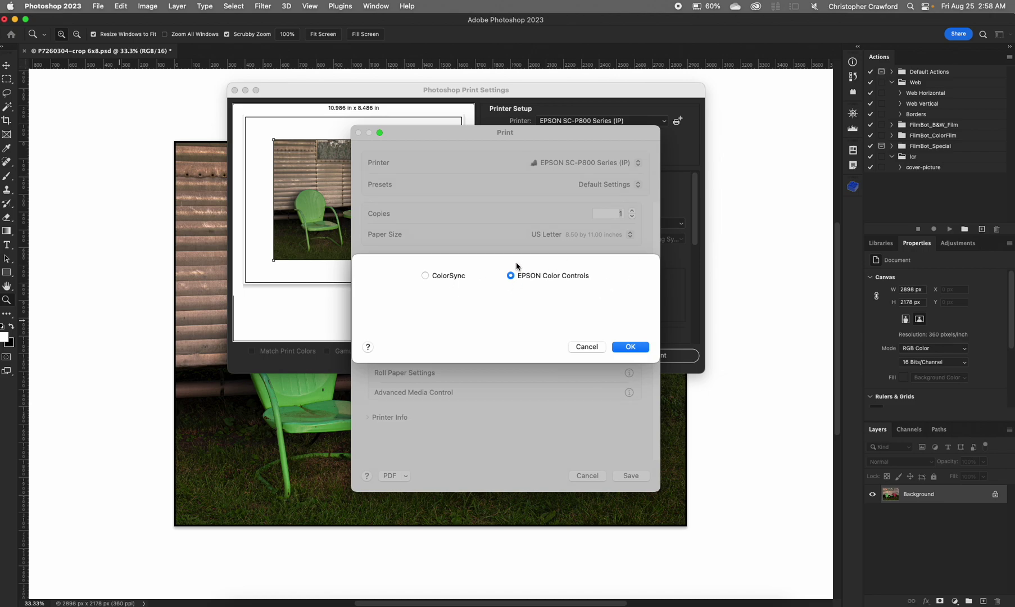
click(643, 346)
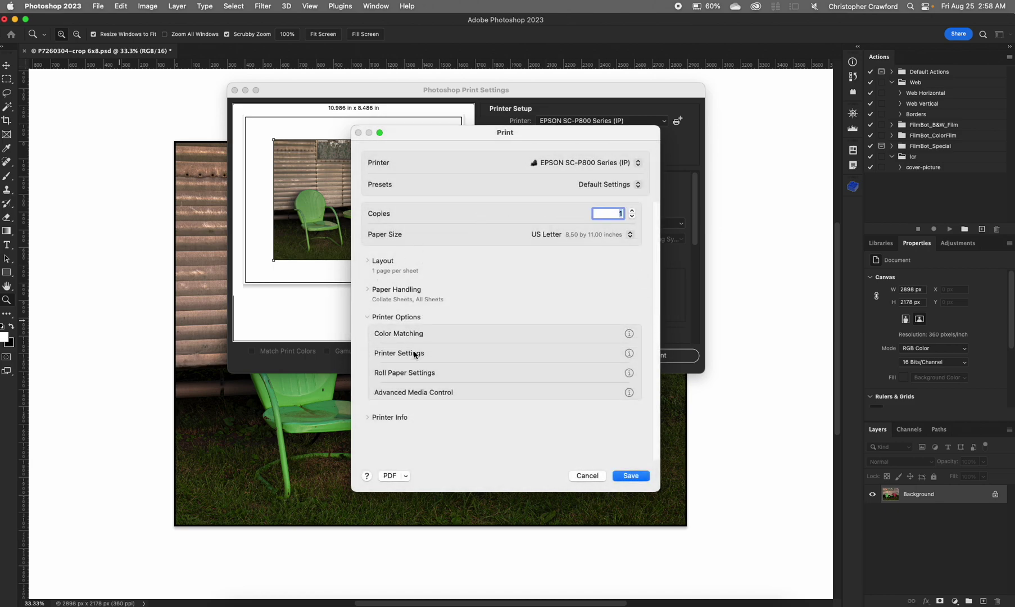
click(414, 353)
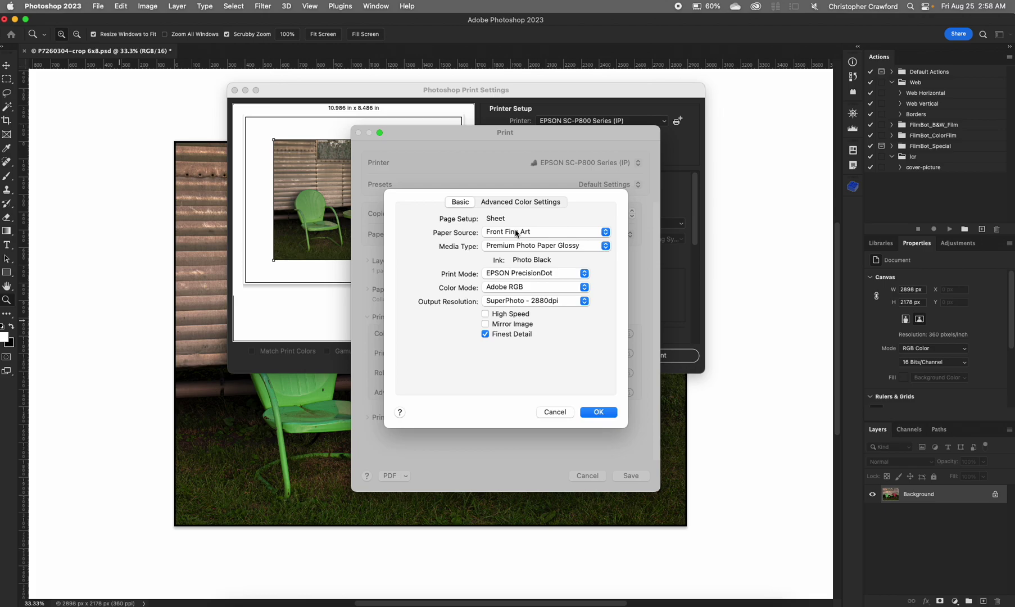
Confirm Front Fine Art as the paper source in the Epson printer settings
click(515, 233)
Set the media type to Photo Paper > Premium Photo Paper Glossy
click(522, 246)
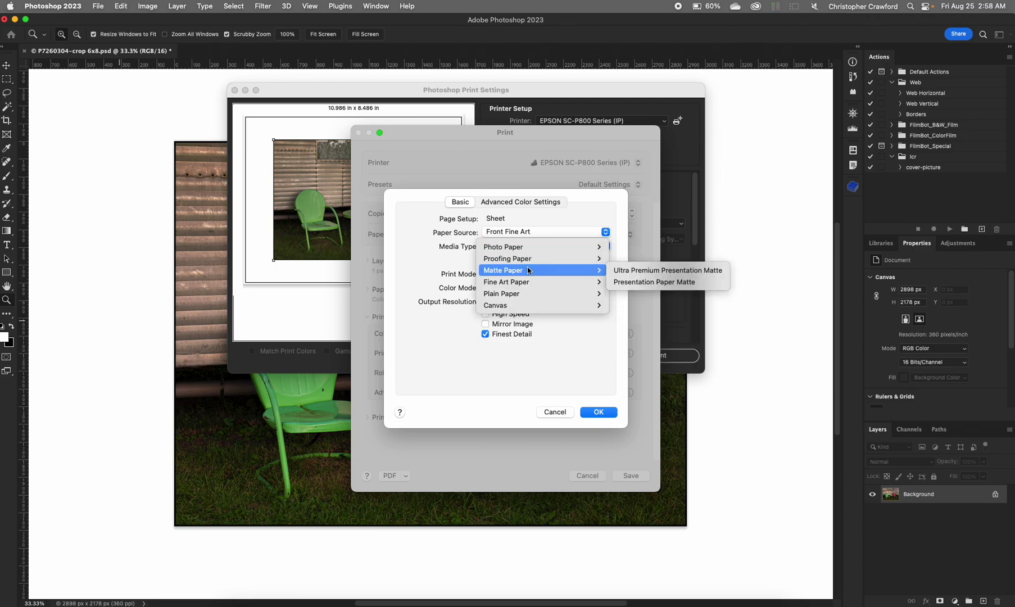
mouse_move(531, 281)
mouse_move(534, 247)
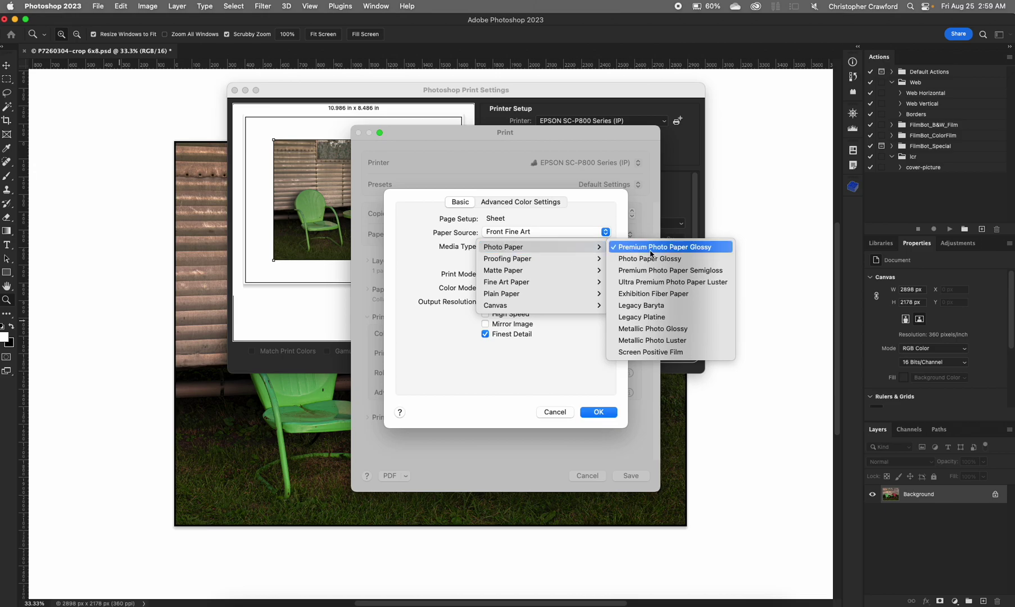
click(703, 248)
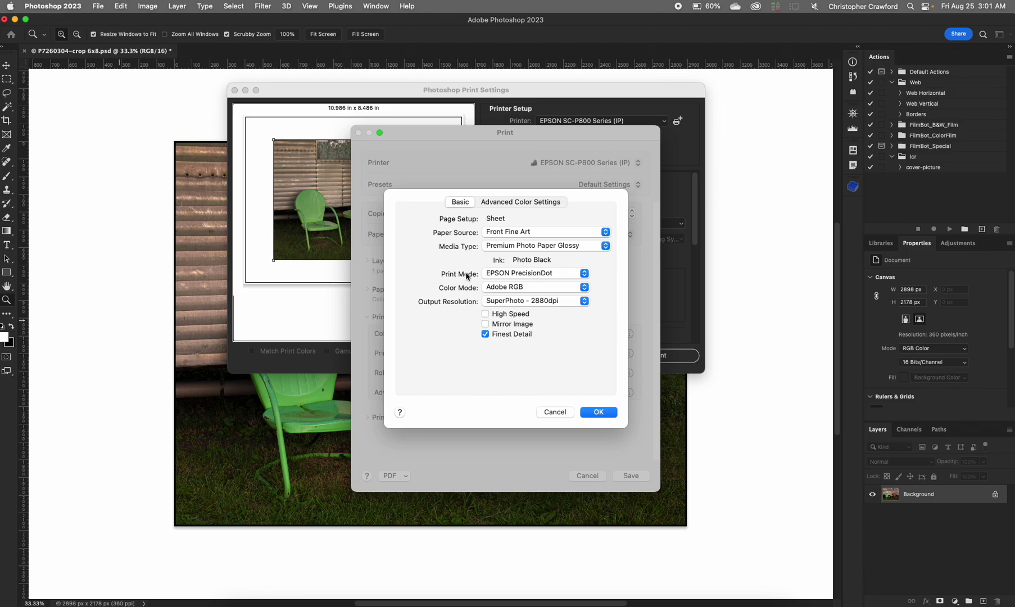
Keep EPSON PrecisionDot selected as the print mode
click(504, 275)
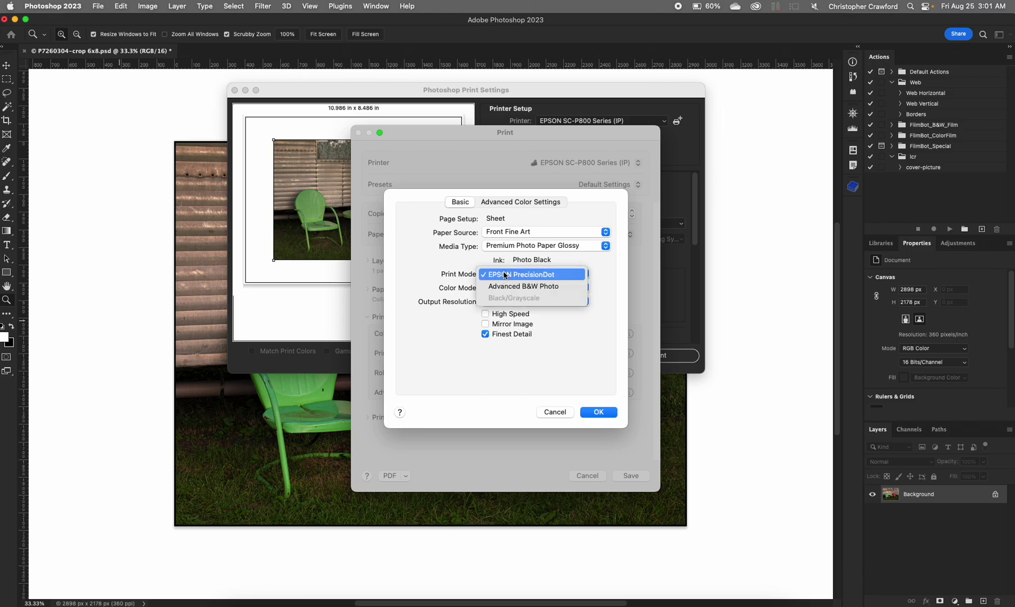
click(543, 276)
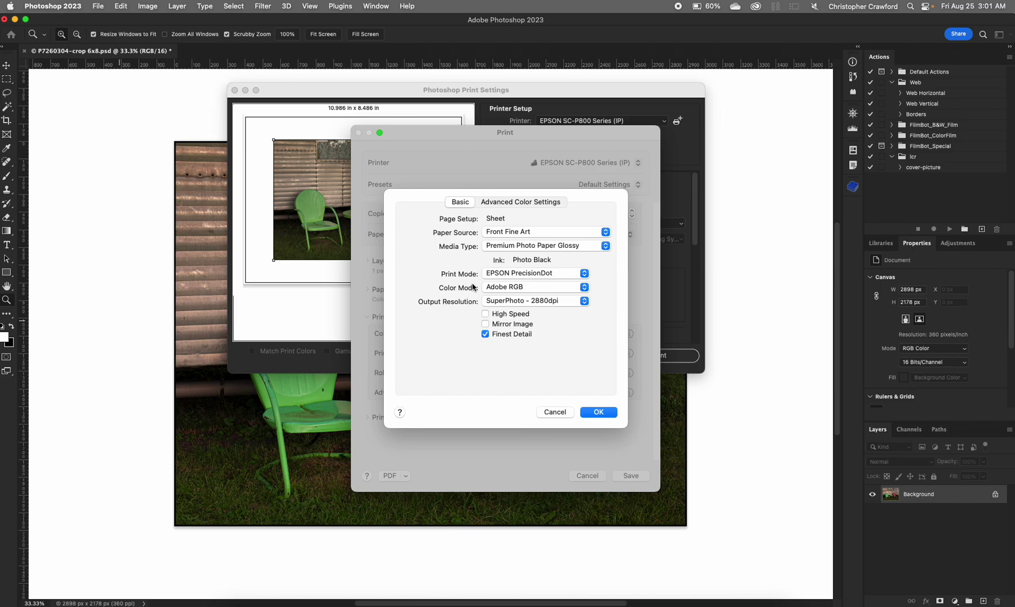
Set the colour mode to Adobe RGB under Manual Settings
click(520, 287)
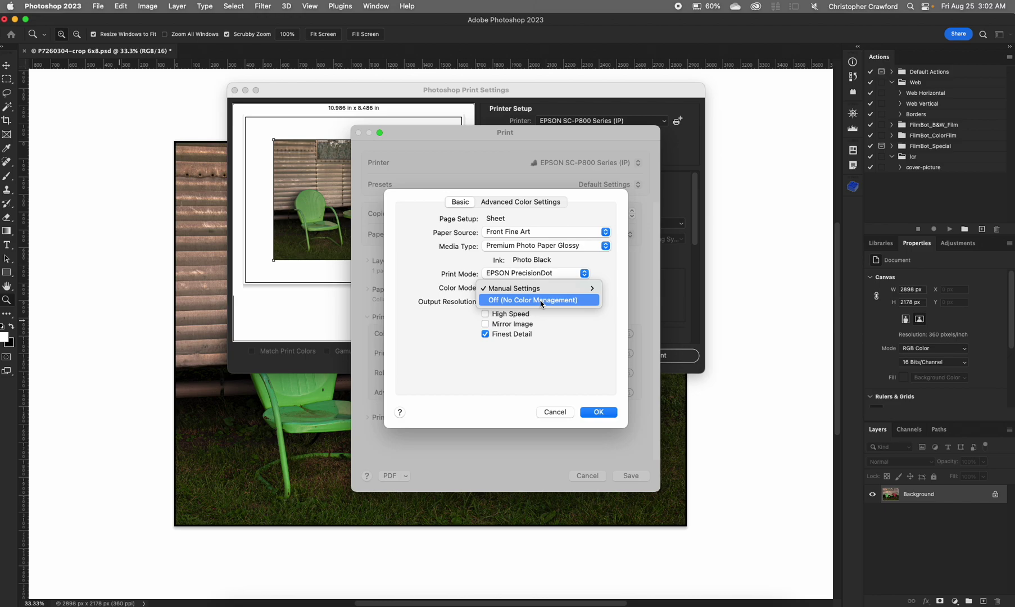
mouse_move(544, 292)
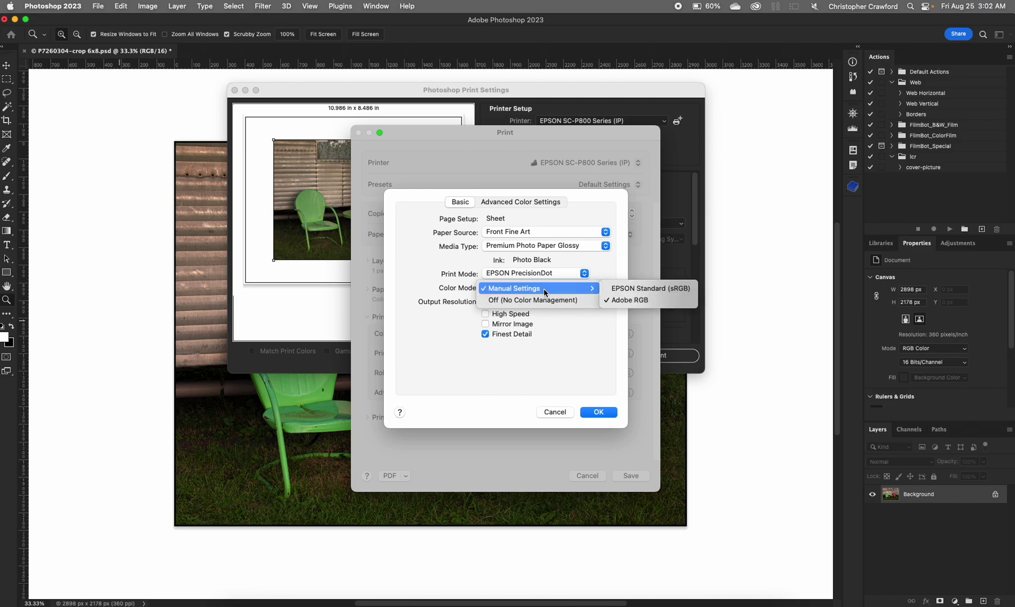
click(626, 291)
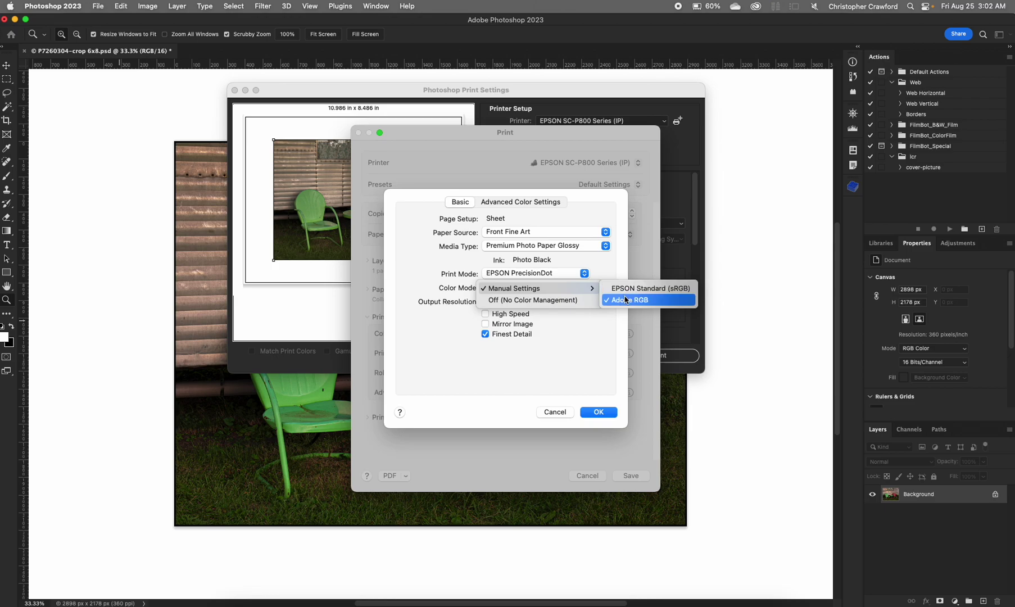
click(625, 300)
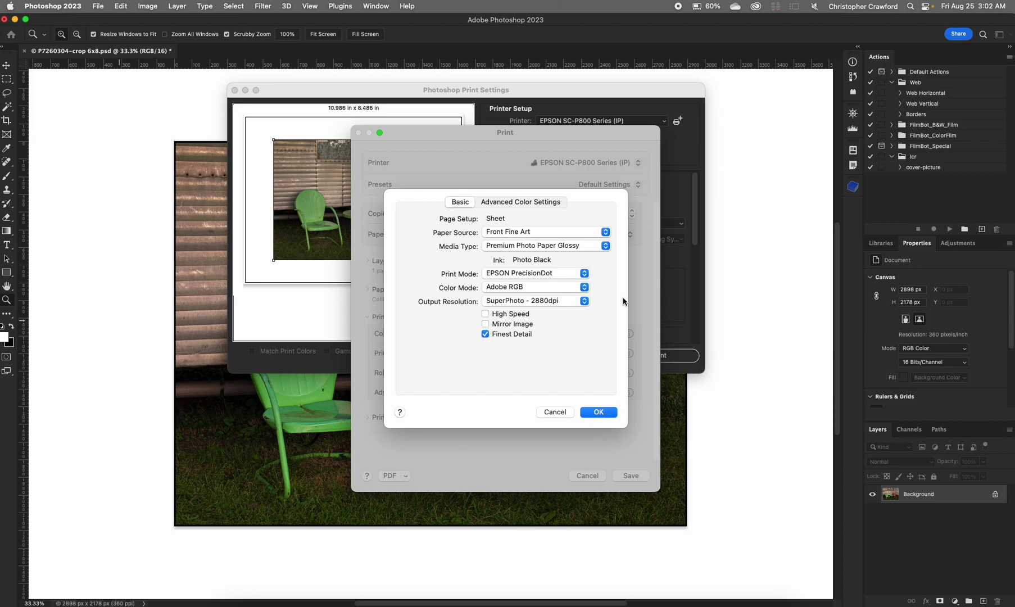
Choose SuperFine - 1440 dpi output resolution and uncheck High Speed
click(559, 306)
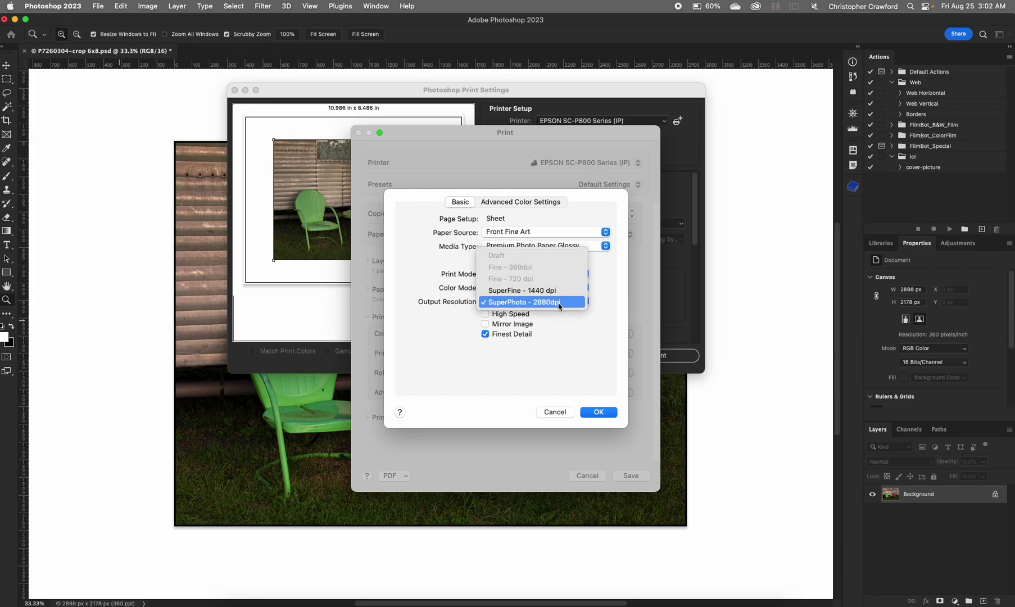
click(522, 291)
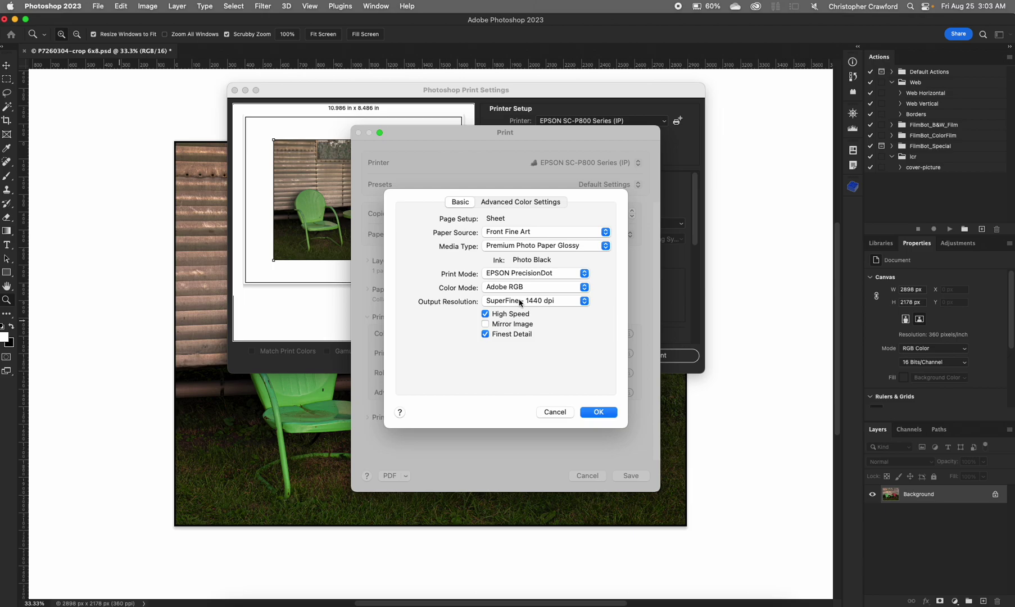
click(486, 314)
In Advanced Color Settings, try Gamma 1.8, then return it to 2.2
click(540, 203)
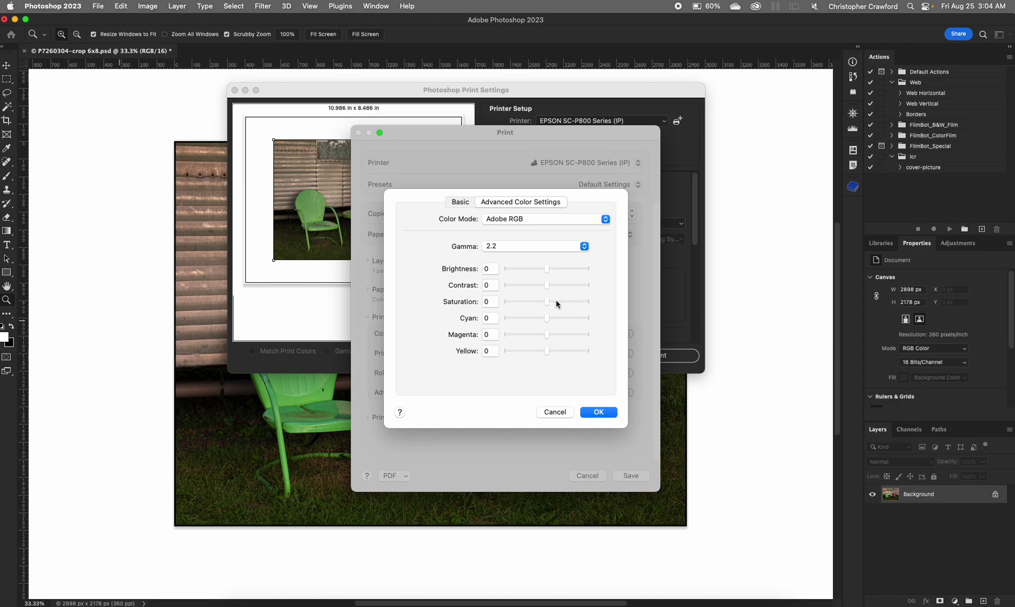
click(521, 249)
click(520, 262)
click(521, 251)
click(521, 240)
Return to the Basic Epson settings and confirm them with OK
click(464, 203)
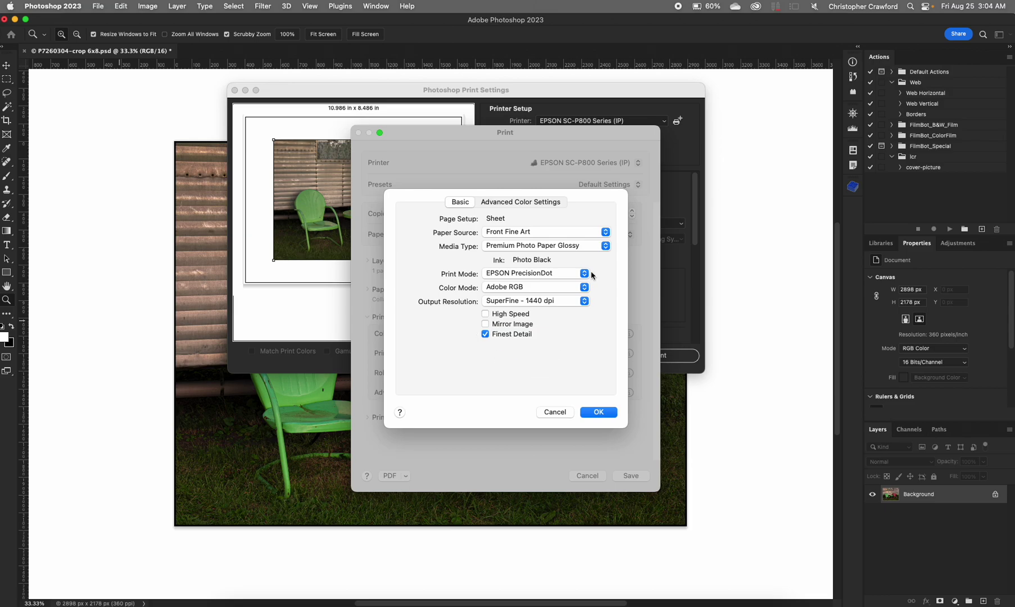
click(599, 413)
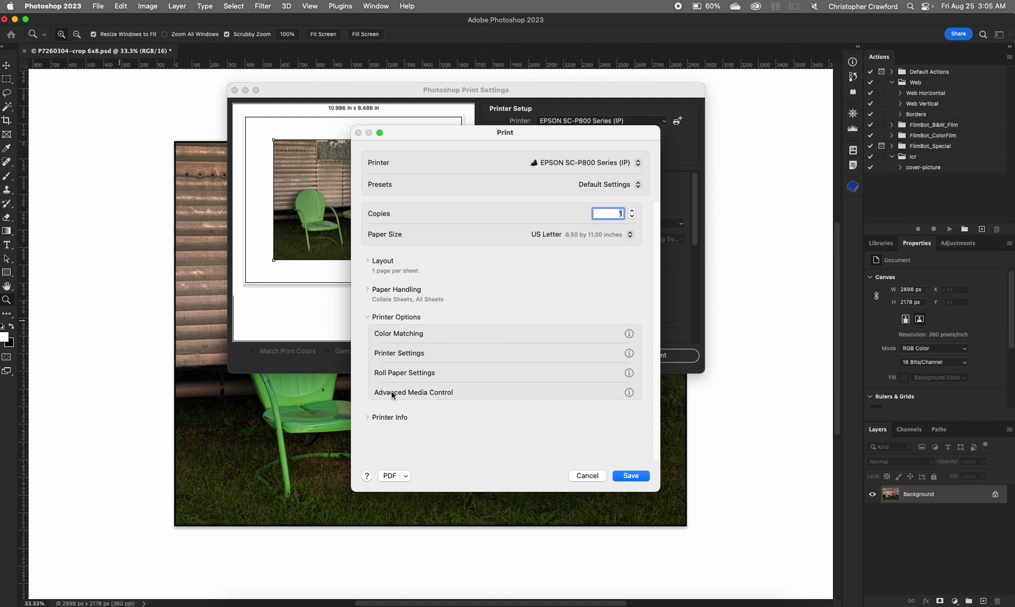
Set the Advanced Media Control platen gap to Wide, after briefly trying Standard, and confirm
click(391, 395)
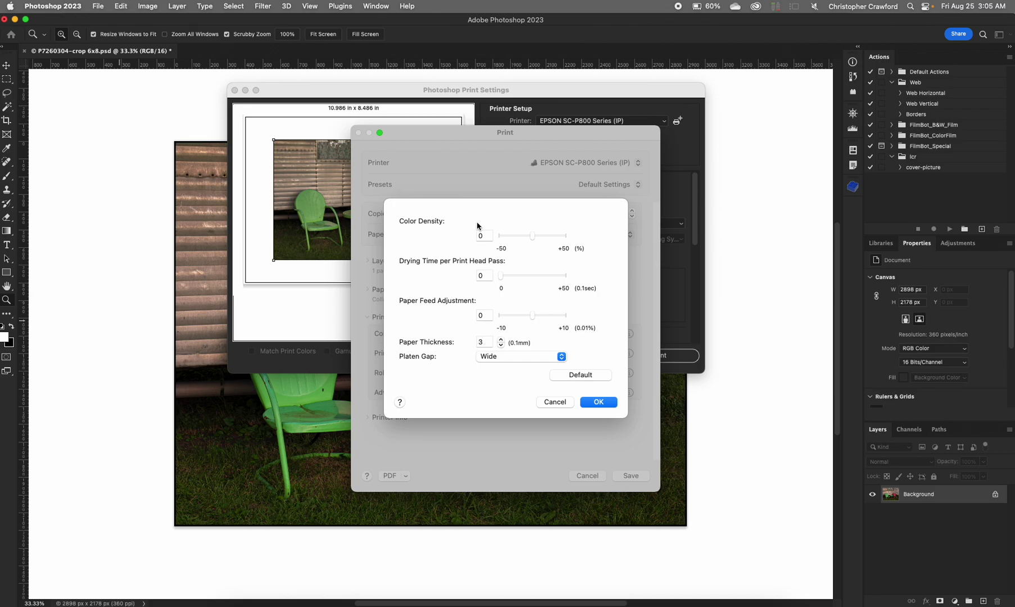
click(500, 360)
click(502, 345)
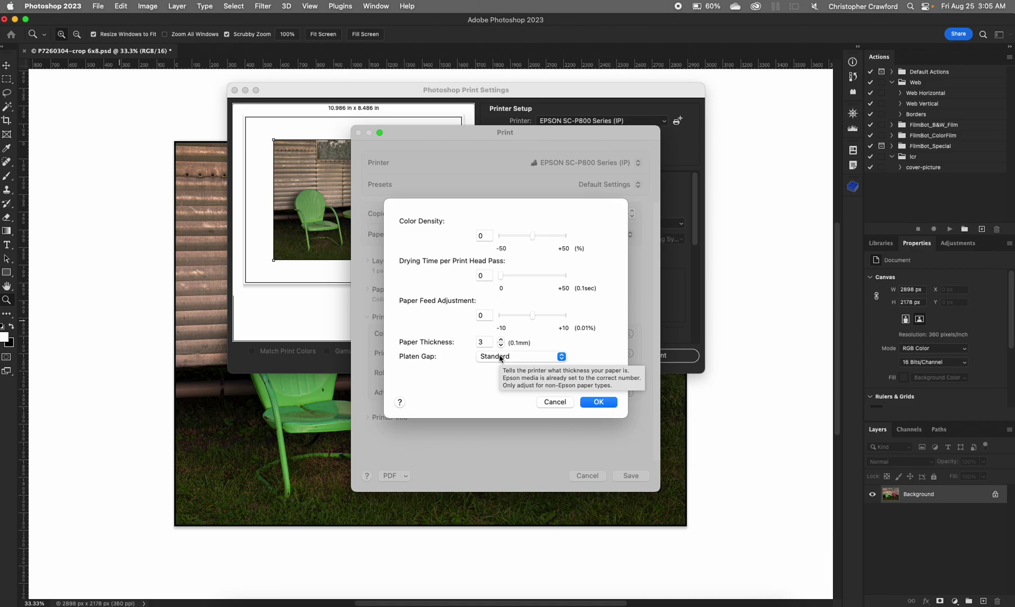
click(500, 357)
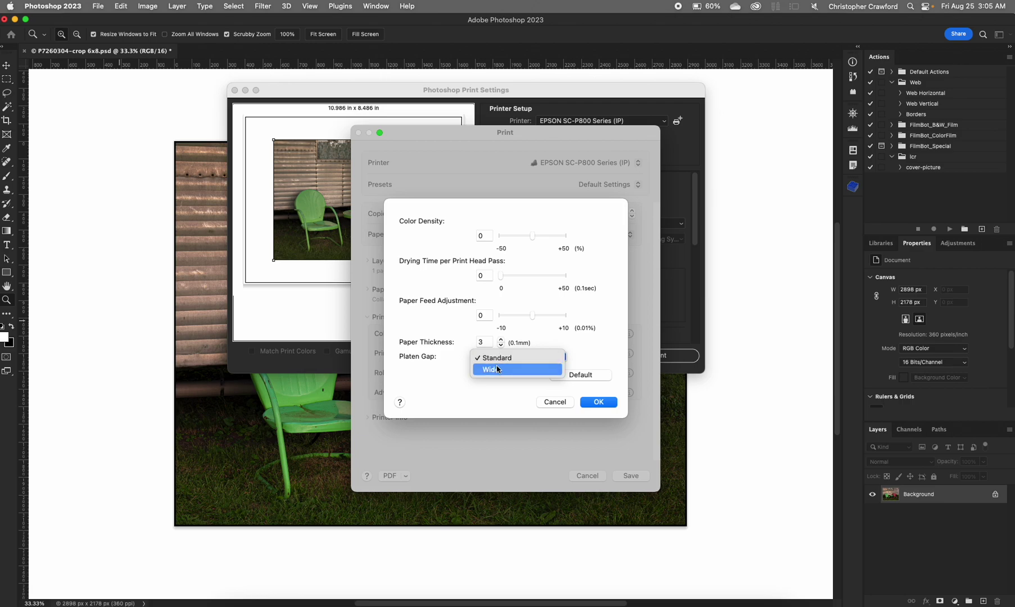
click(497, 368)
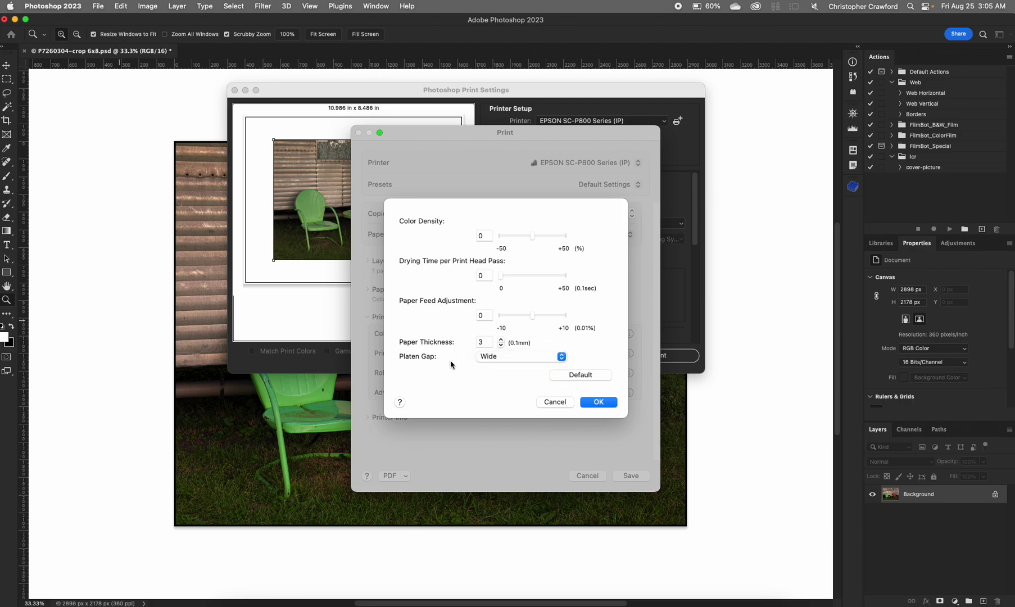
click(599, 402)
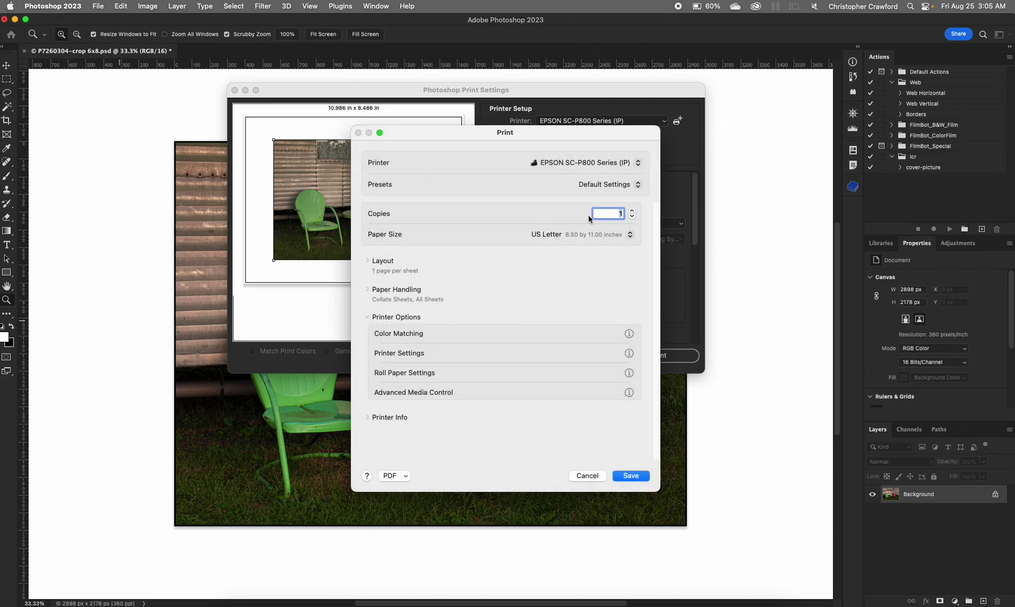
Save the Epson driver settings, returning to Photoshop Print Settings
click(631, 476)
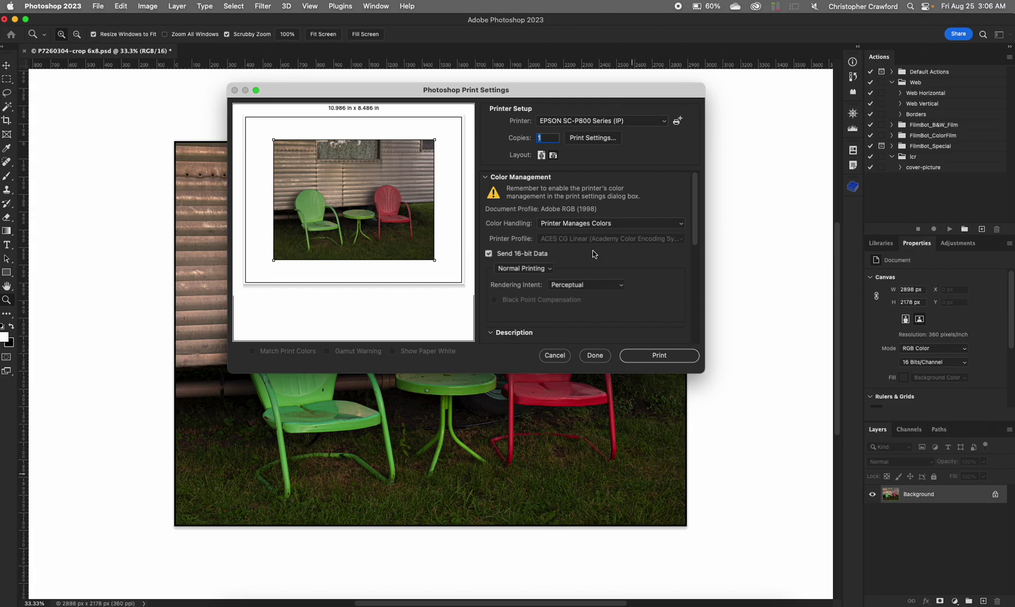
Uncheck Center under Position and Size, leaving the photo at Top 1.104 in, Left 1.354 in
scroll(590, 254, down, 3)
scroll(588, 254, down, 6)
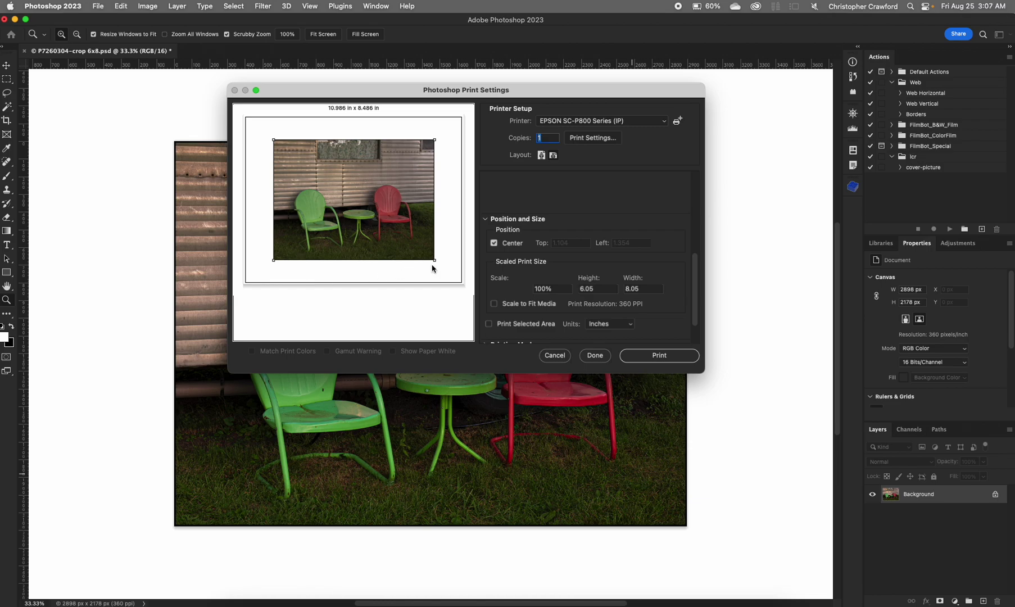
click(494, 243)
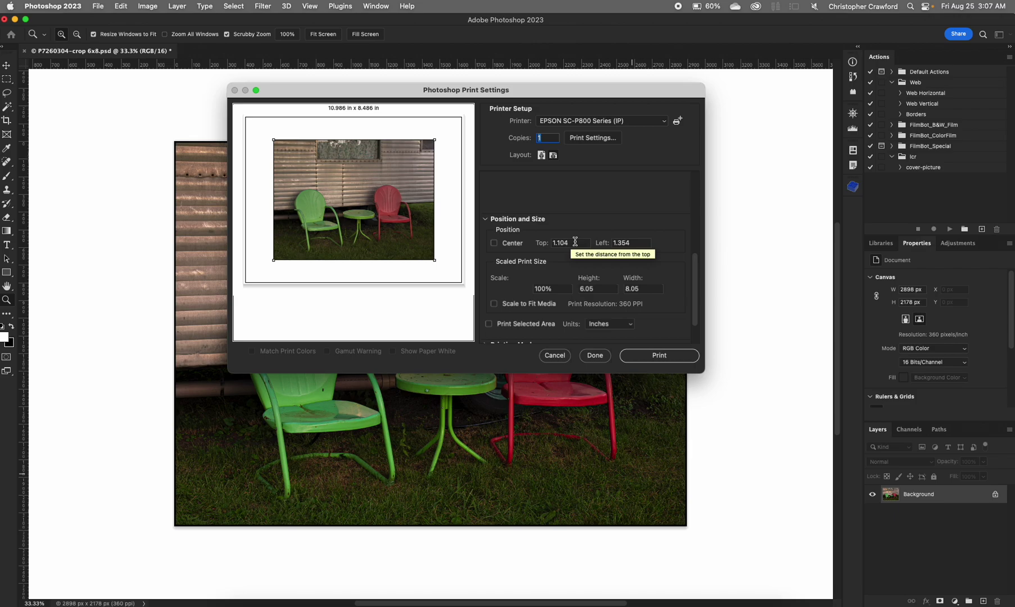
Set the photo's Top position to 0.7 in, keeping Left at 1.354 in
click(575, 242)
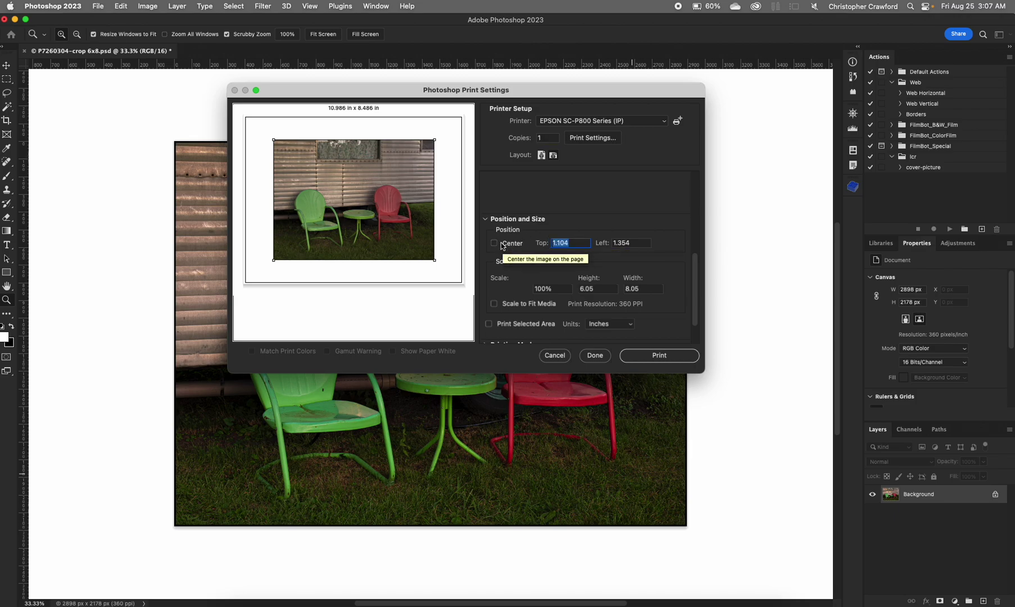
text(.7)
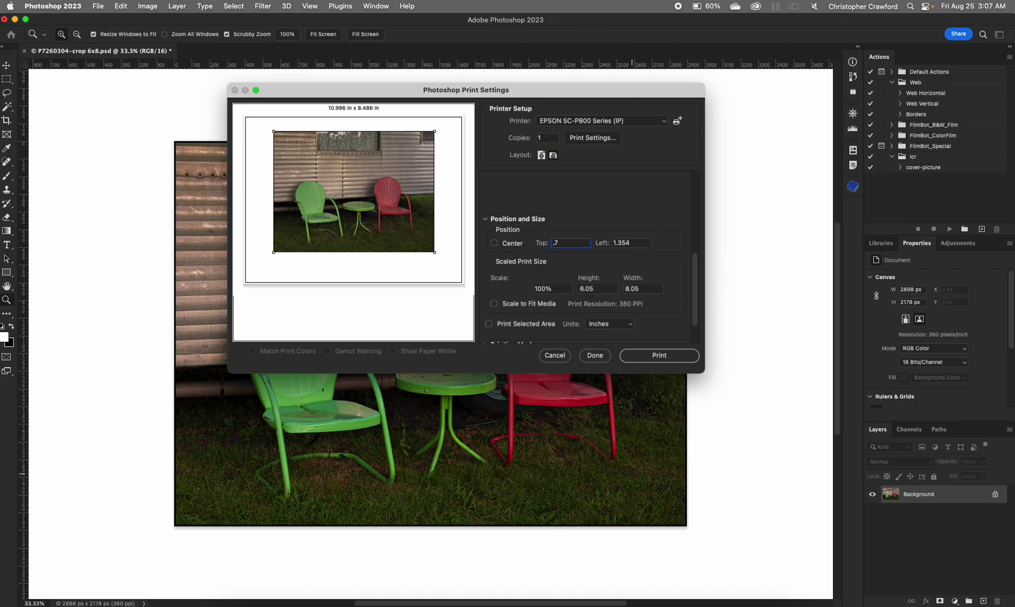
click(632, 243)
scroll(579, 245, up, 5)
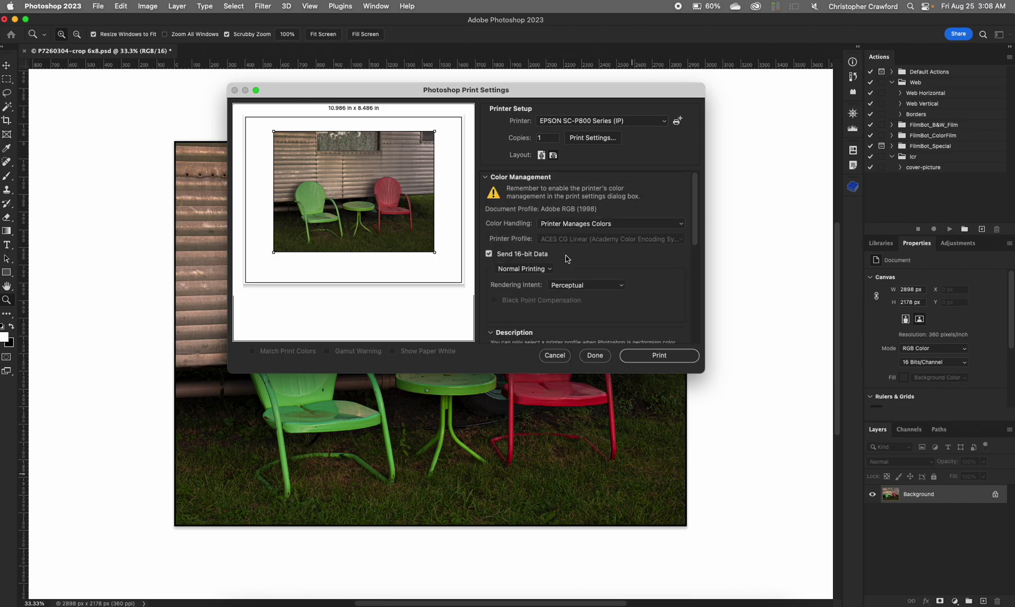